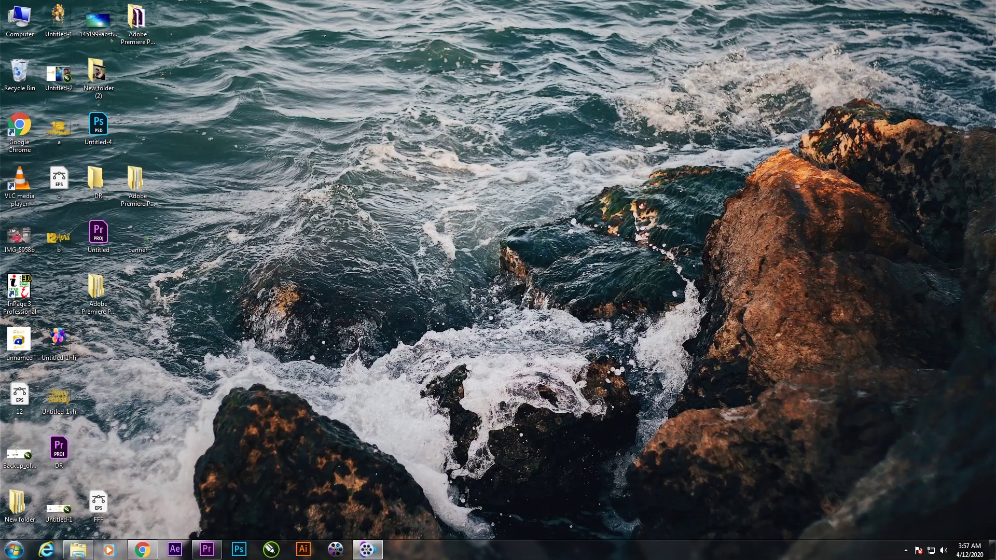
Switch to the open Adobe Premiere Pro project.
left_click(207, 549)
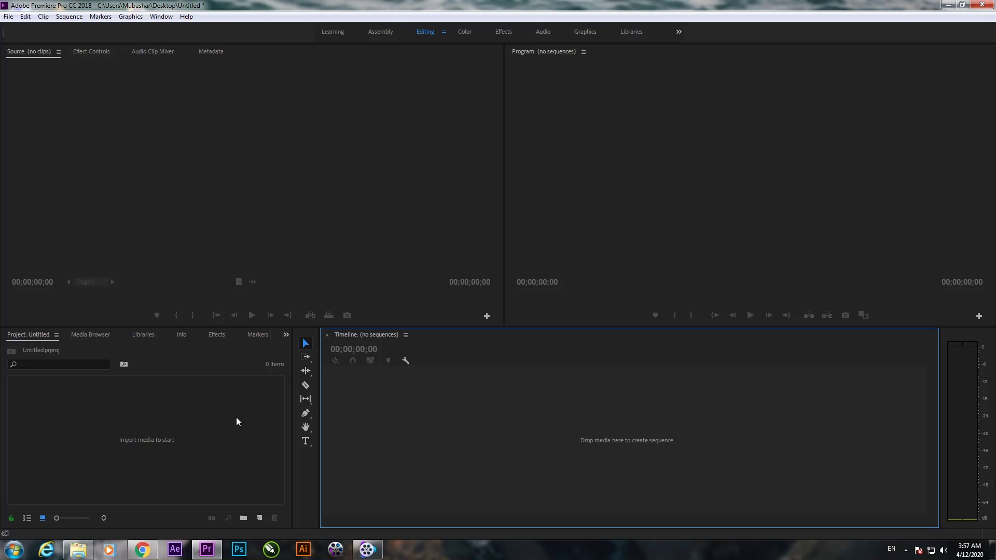
left_click(69, 16)
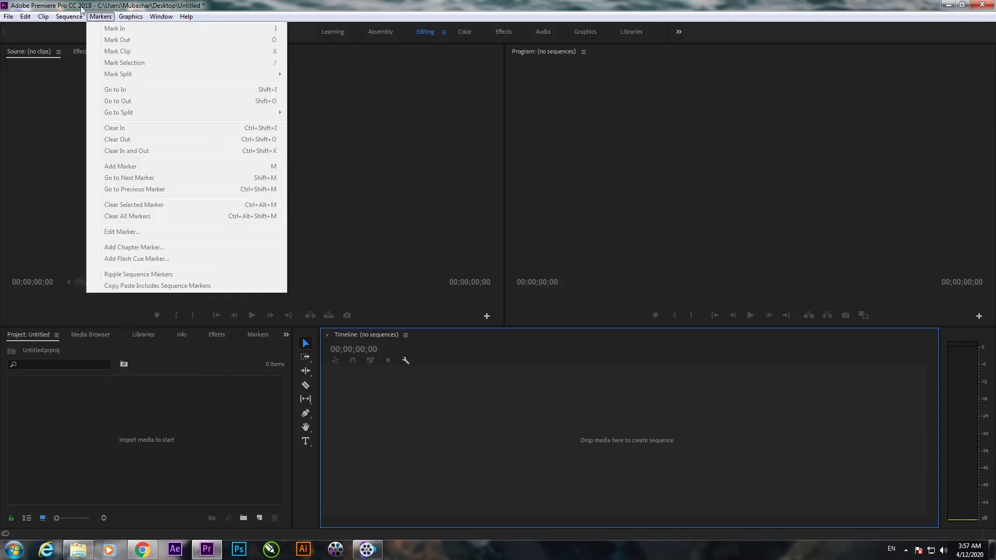
mouse_move(111, 20)
mouse_move(9, 16)
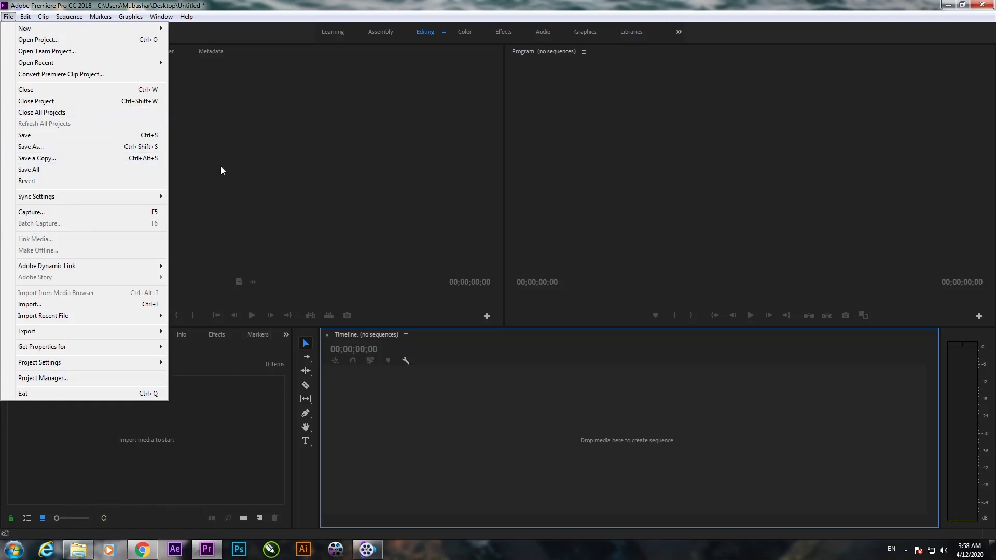
left_click(228, 137)
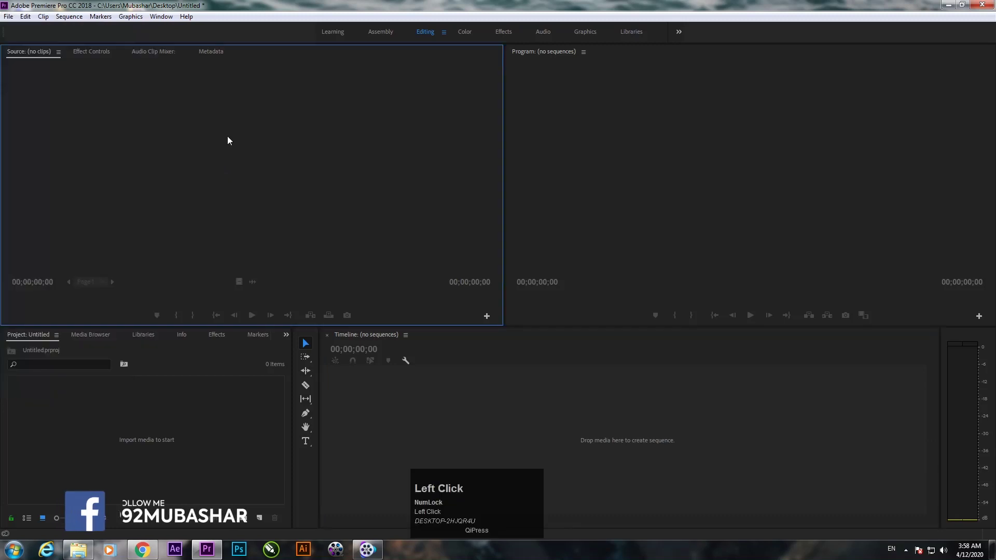
left_click(60, 17)
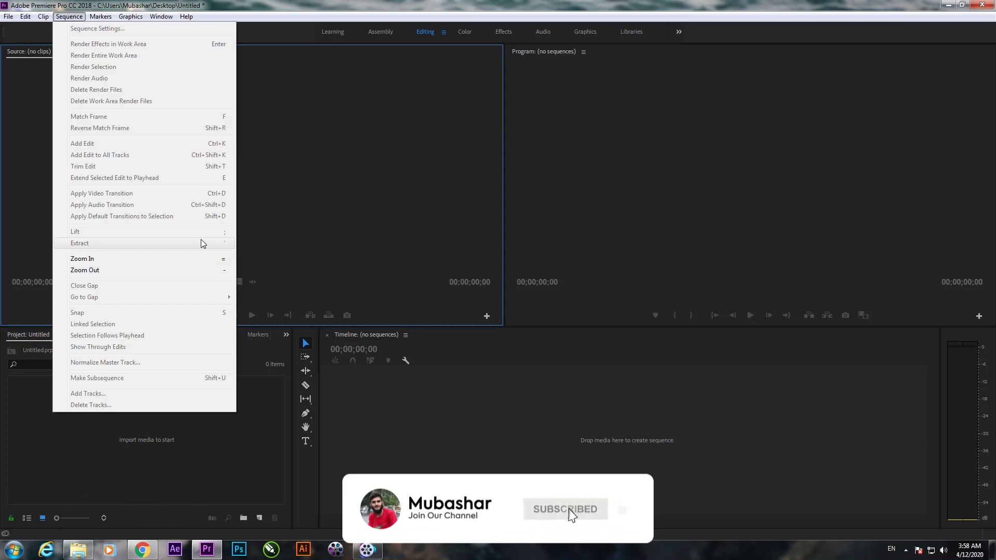
left_click(314, 153)
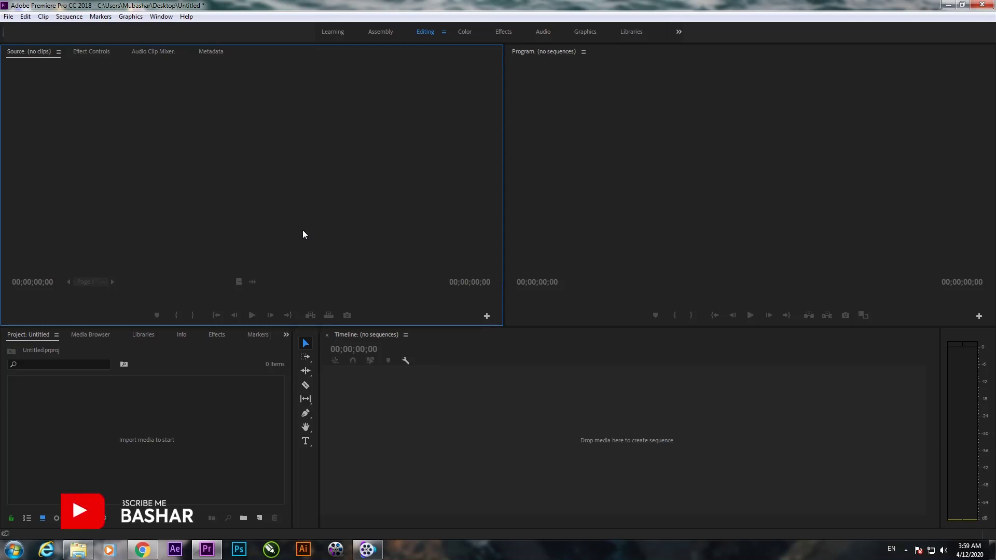
left_click(195, 421)
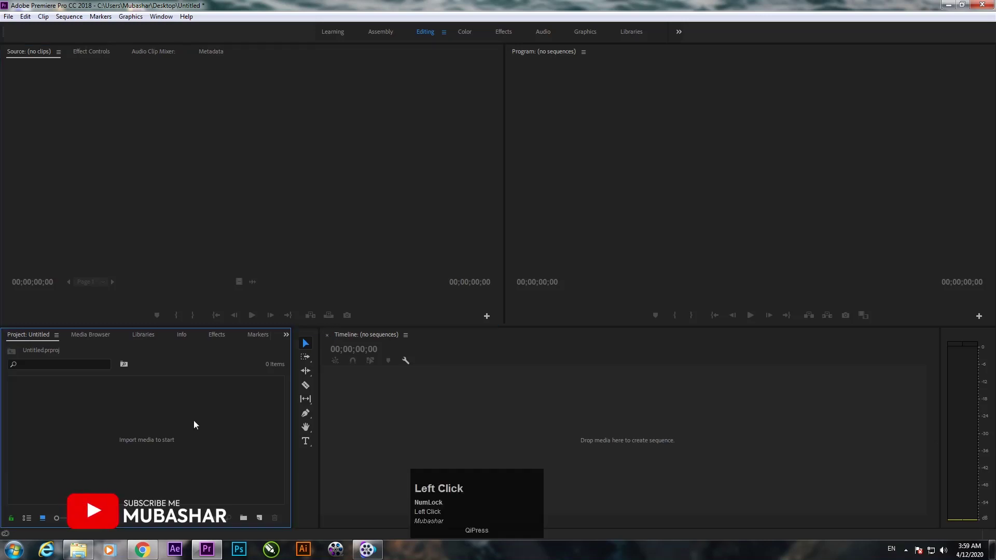
double_click(194, 420)
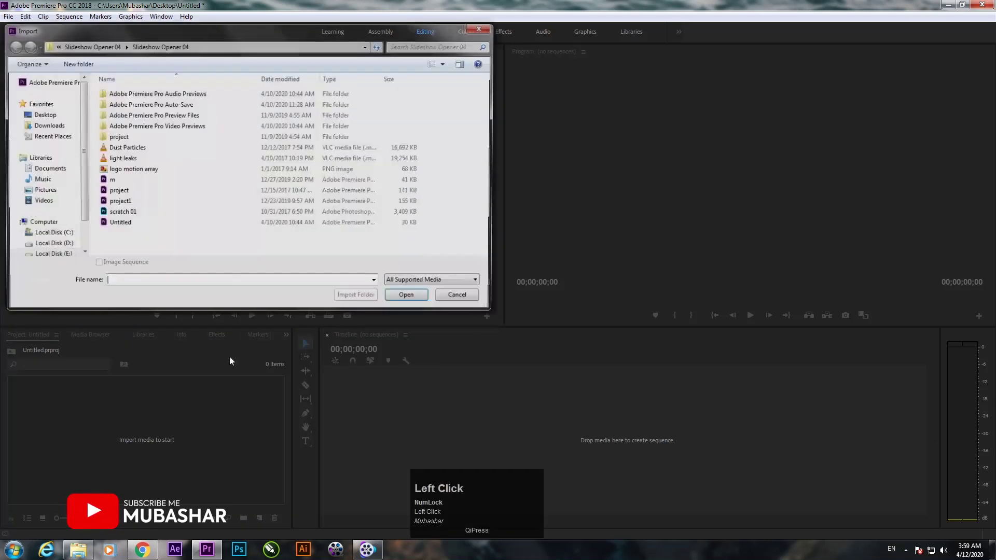
left_click(476, 30)
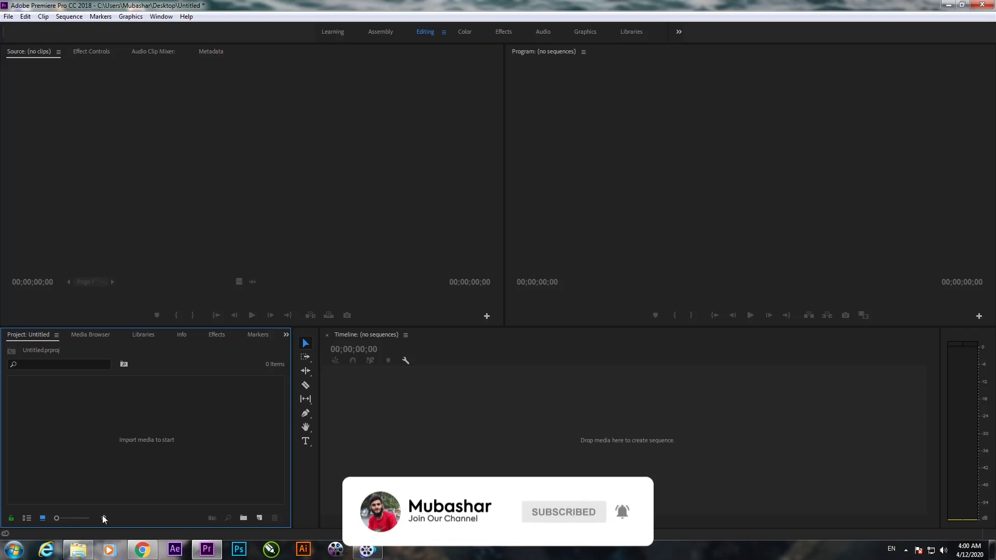
Import the Background Nasheed No.4 audio file from the Islamic Background Nasheeds folder in Windows Explorer into the project.
left_click(78, 550)
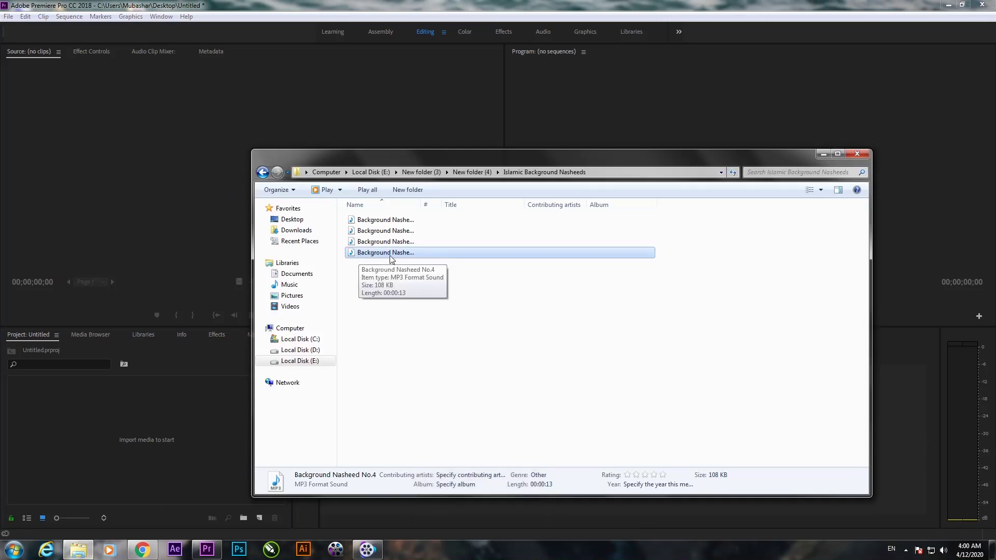
left_click_drag(392, 260, 153, 469)
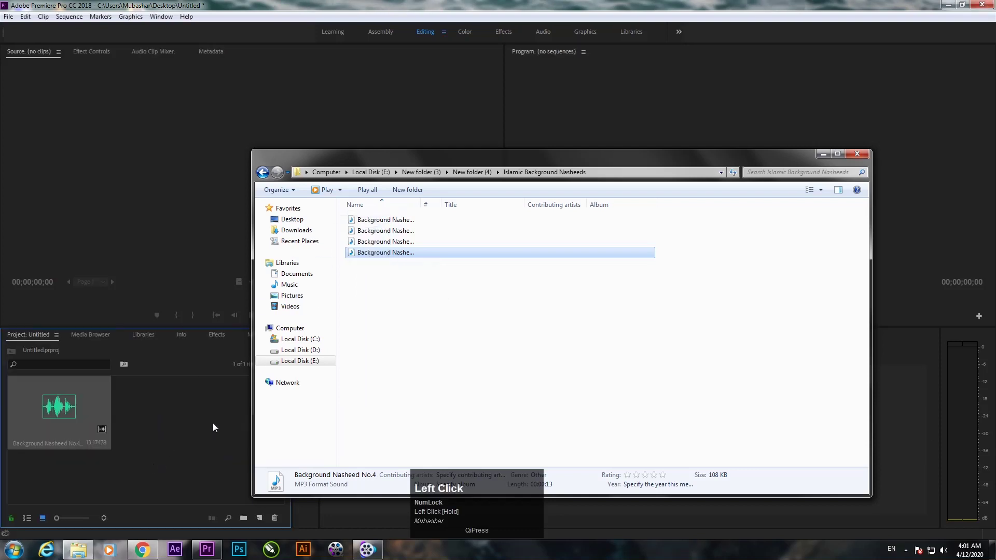
Import the photos IMG_5958b and IMG_5962 from the photo subfolder of New folder on Local Disk (E:) into the project.
left_click(302, 353)
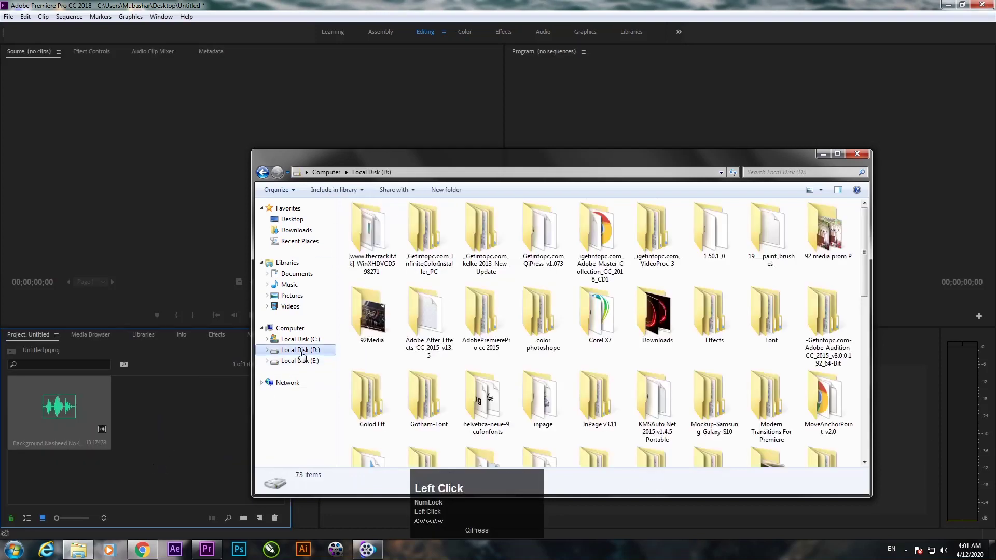
left_click(300, 361)
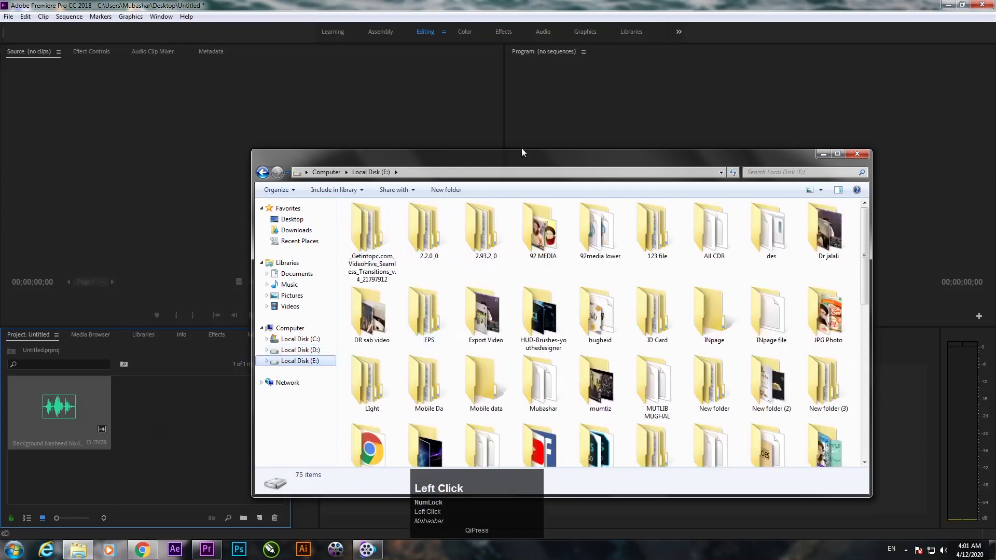
double_click(523, 168)
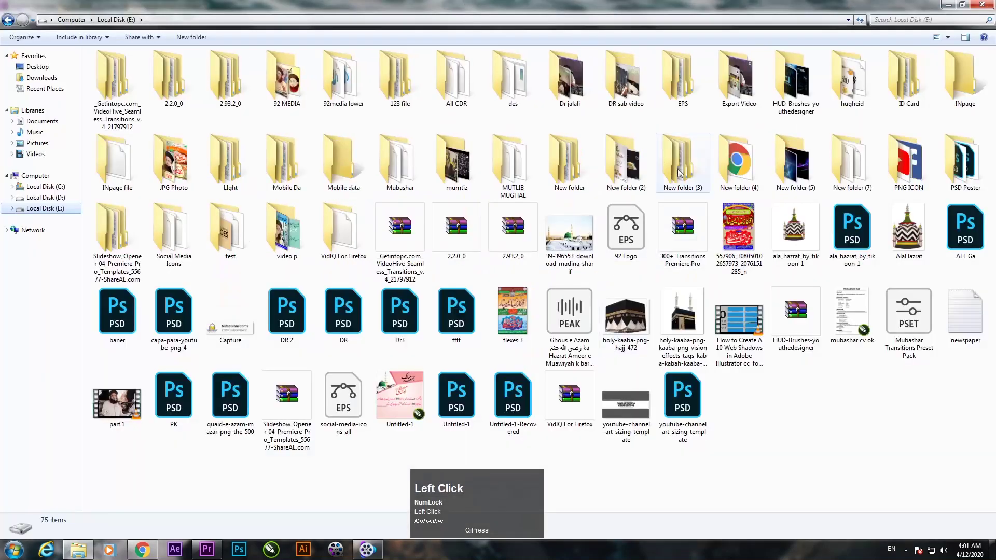
double_click(551, 164)
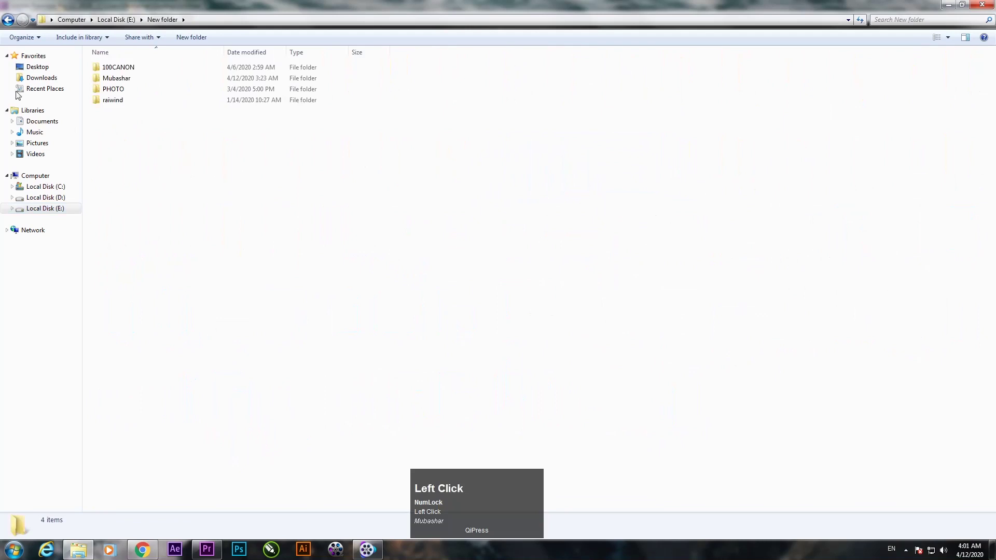
double_click(119, 79)
left_click_drag(524, 6, 524, 83)
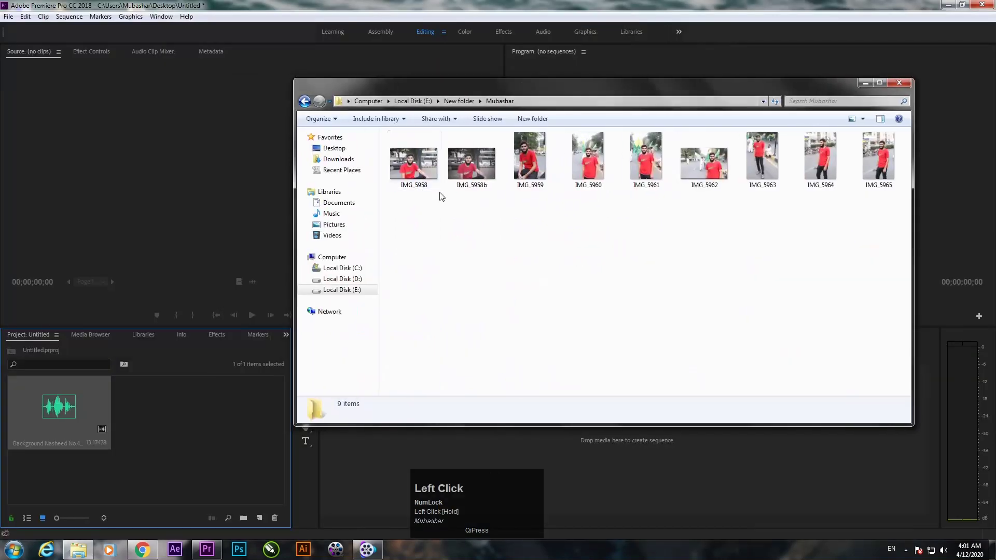
left_click(464, 180)
left_click(705, 162, "ctrl")
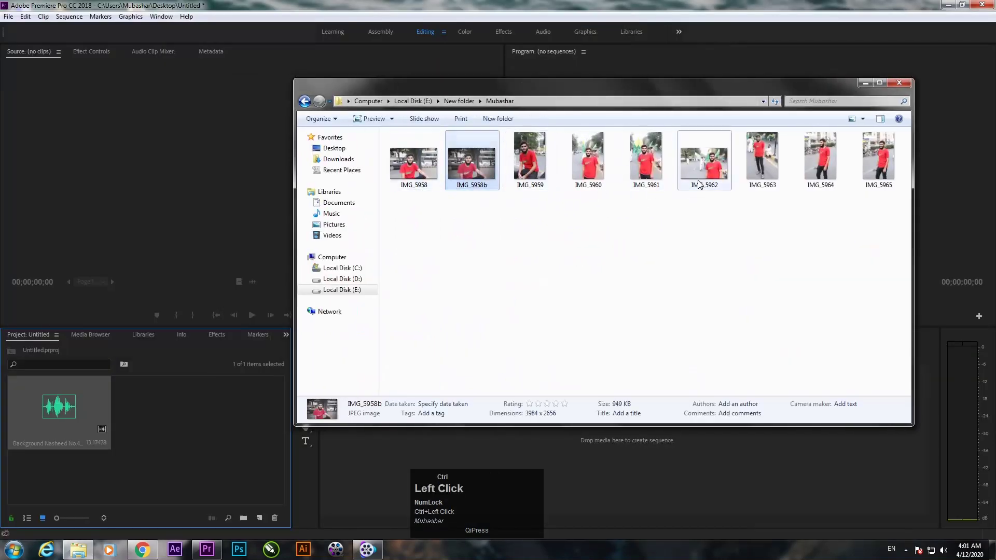
left_click_drag(706, 162, 208, 459)
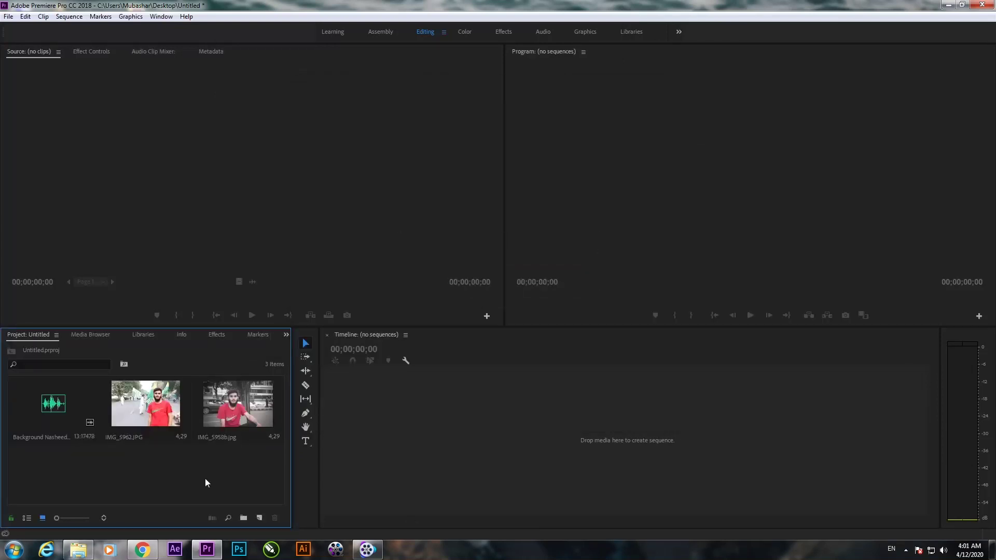
Create a sequence from IMG_5958b.jpg and place IMG_5962.JPG directly after it on track V1.
left_click(241, 410)
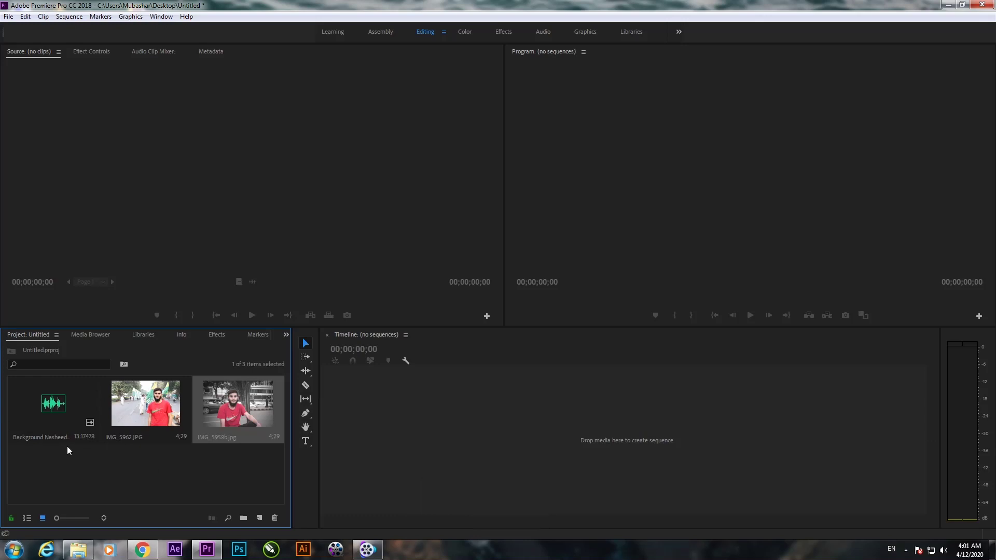
left_click_drag(253, 466, 161, 468)
left_click_drag(224, 425, 393, 440)
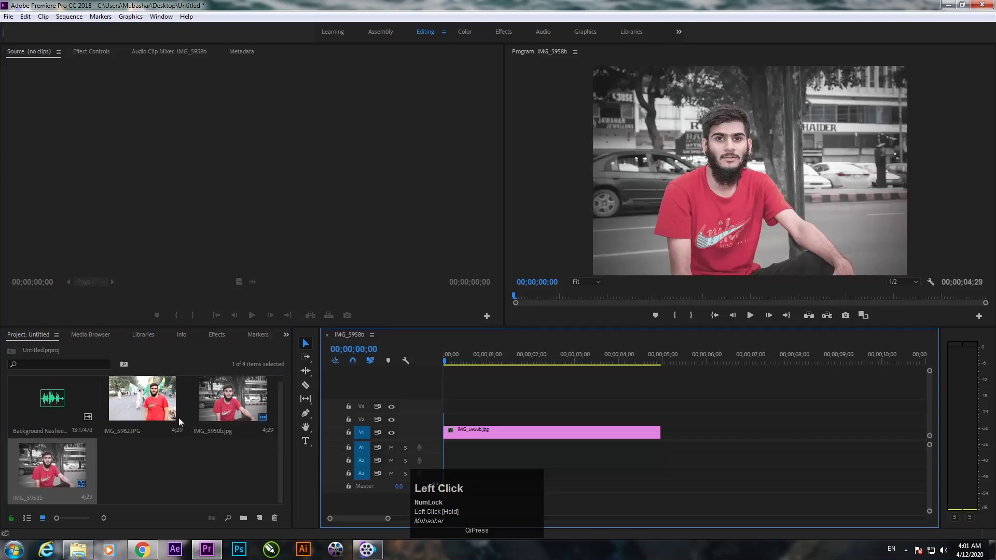
left_click_drag(146, 405, 660, 439)
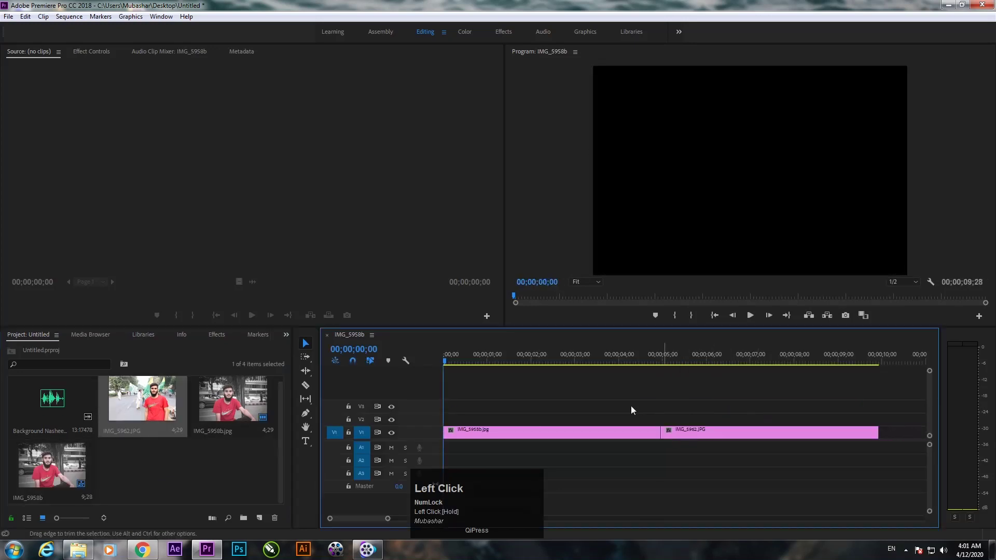
Apply the default Cross Dissolve video transition to both photo clips on V1 and preview the blend between them.
left_click_drag(553, 358, 494, 365)
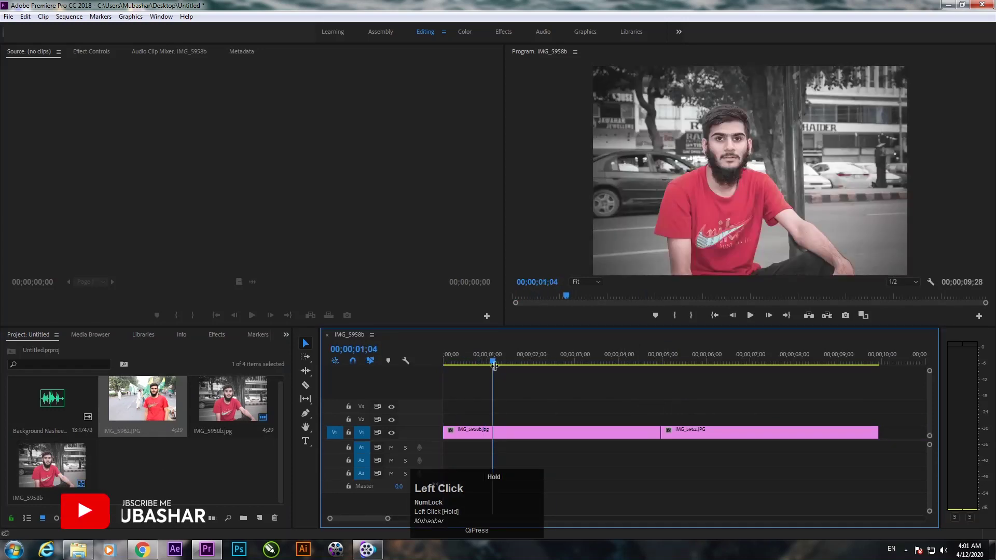
left_click_drag(495, 367, 586, 378)
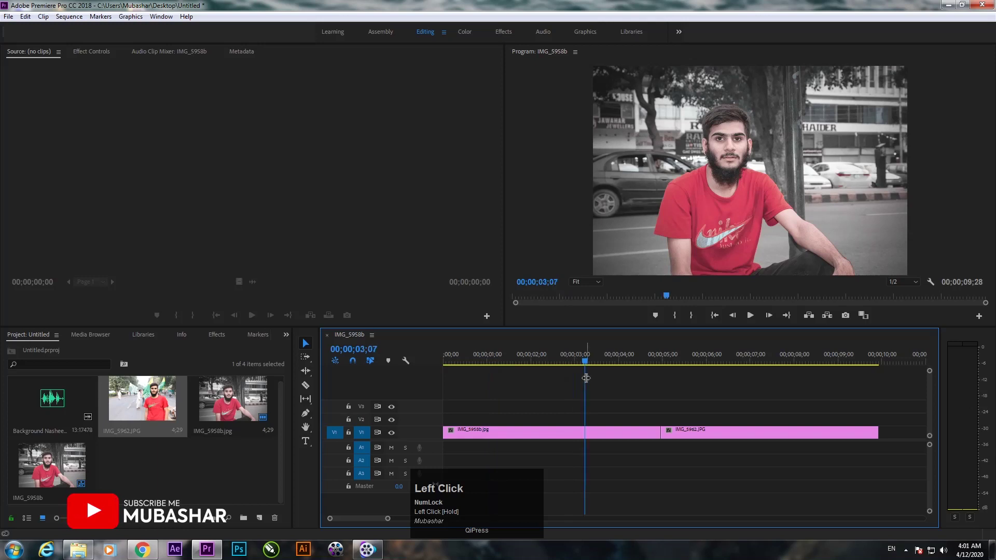
left_click_drag(707, 385, 645, 470)
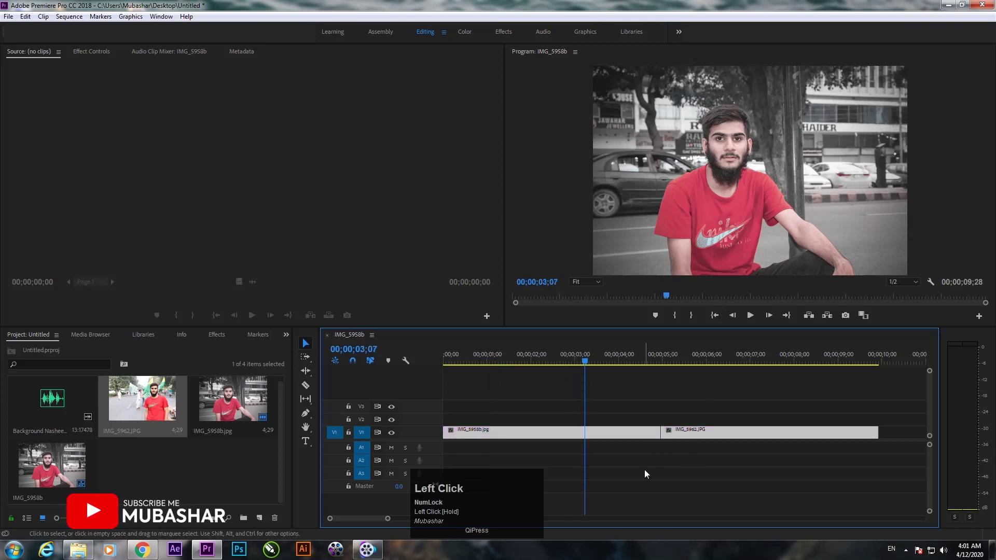
key("ctrl+d")
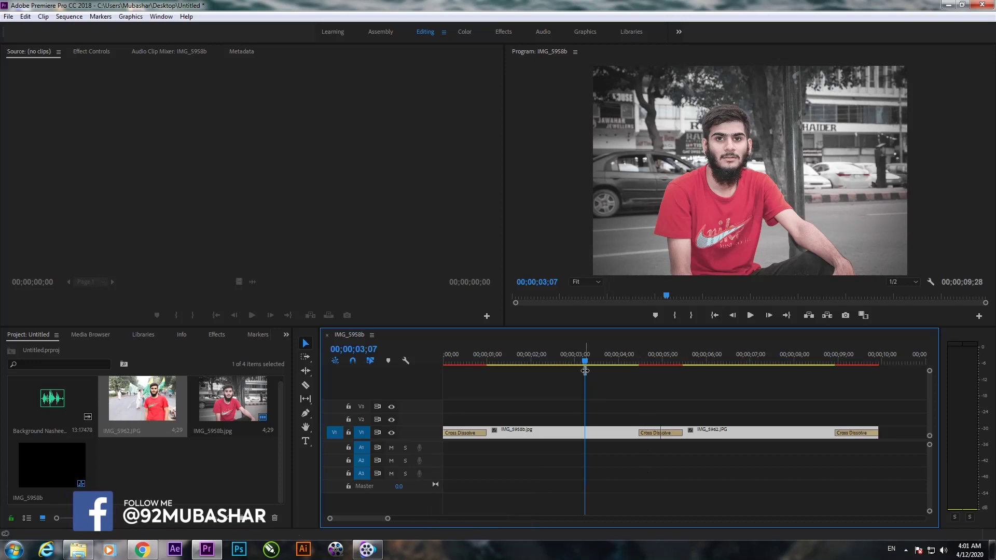
left_click(657, 383)
left_click_drag(657, 384, 668, 423)
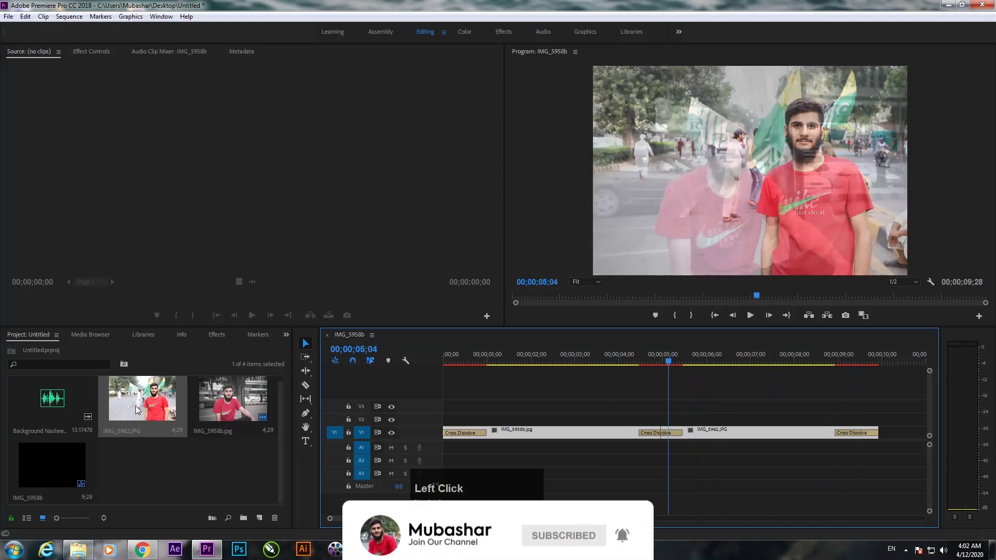
Place the Background Nasheed audio at the start of track A1 and move the playhead to 00;00;00;15.
left_click_drag(48, 409, 441, 447)
left_click_drag(687, 355, 467, 363)
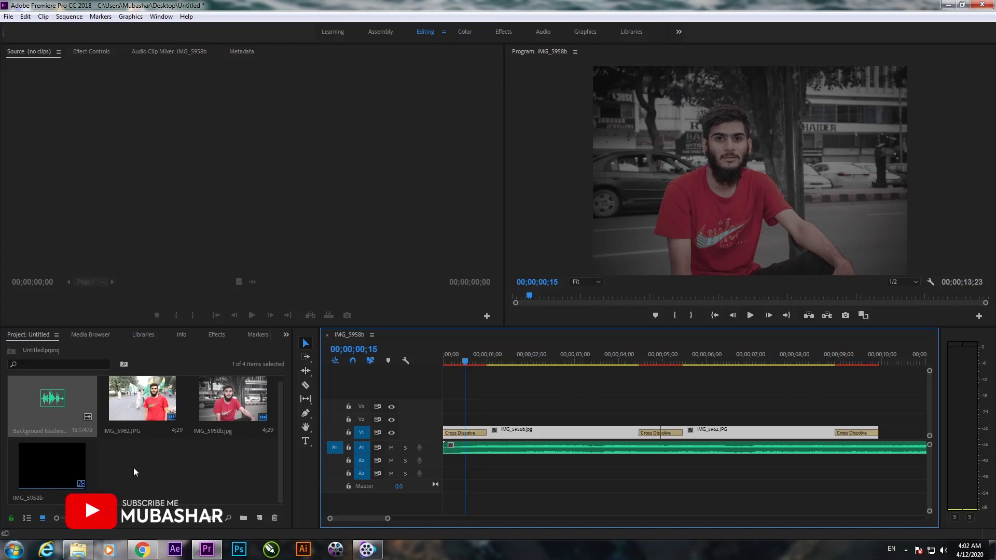
View the source photo folder in Windows Explorer and return to Premiere Pro.
left_click(88, 551)
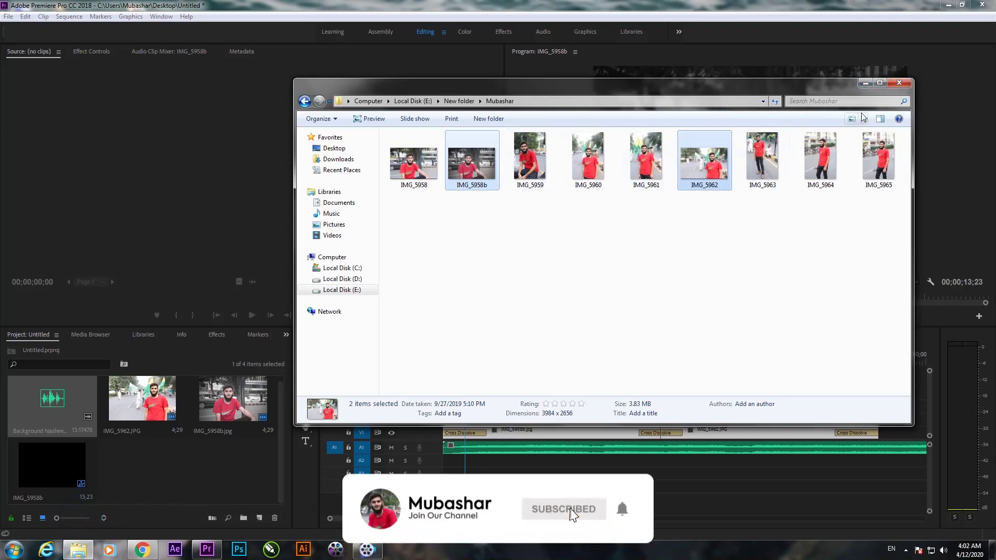
left_click(864, 83)
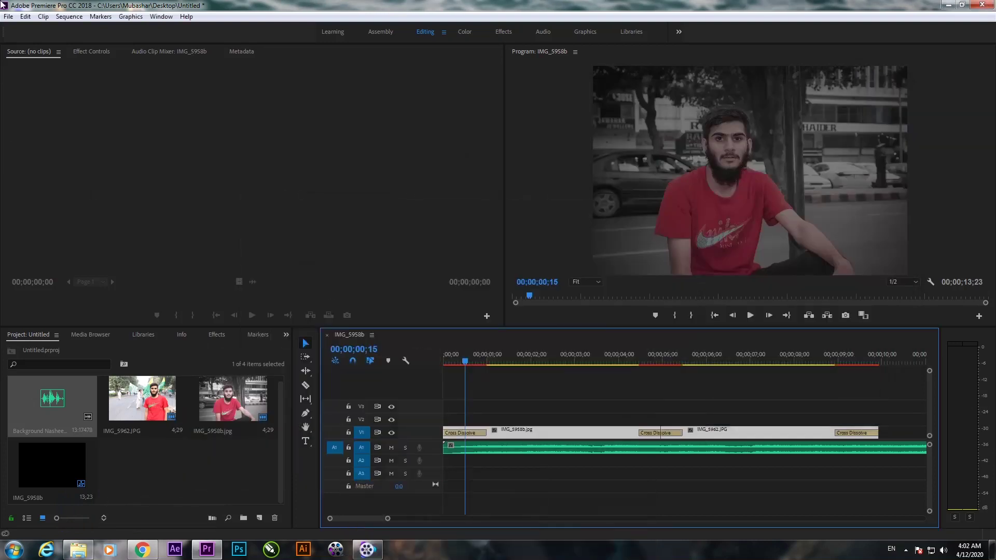
Open the Project Manager for the IMG_5958b sequence and reposition its dialog while reviewing the settings for collecting files to a new location.
left_click(8, 16)
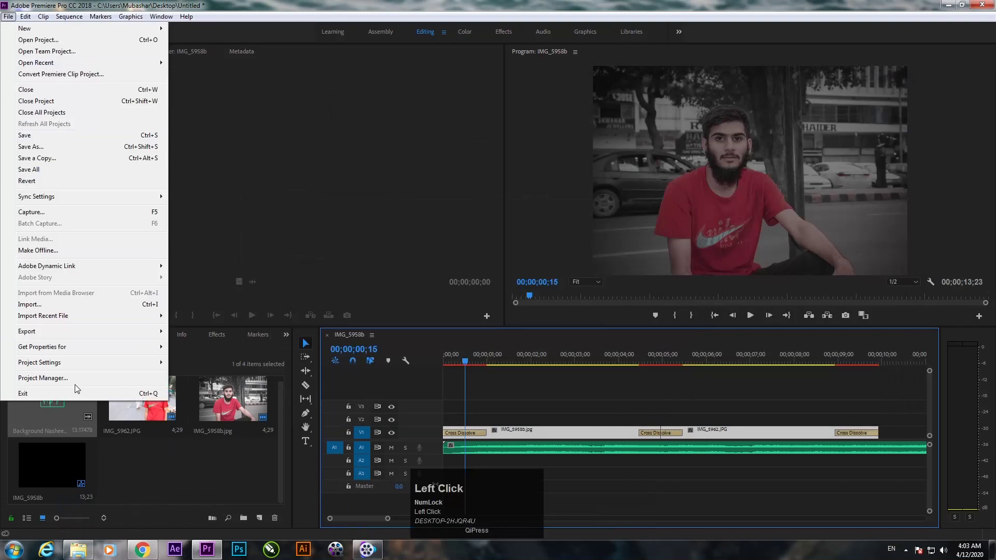
left_click(73, 381)
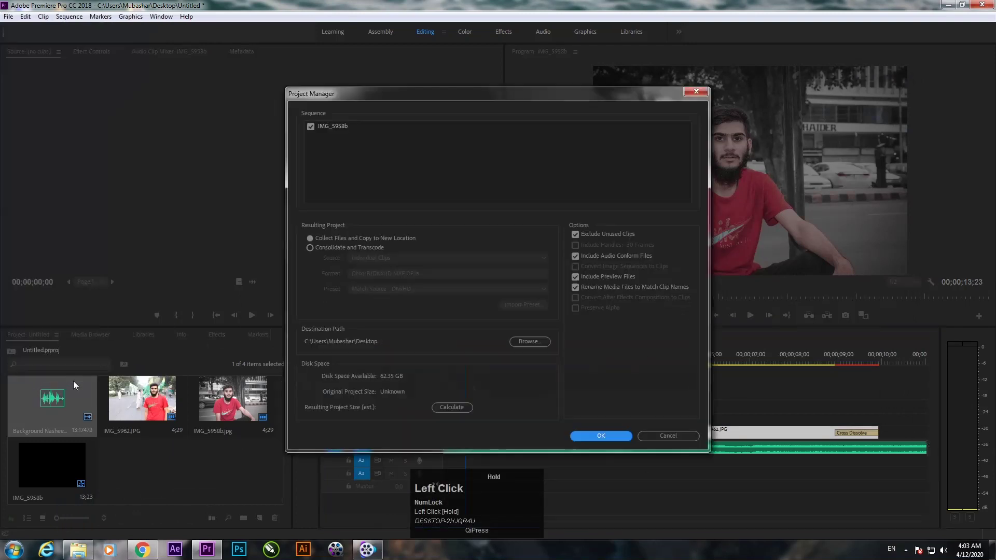
left_click_drag(502, 97, 524, 101)
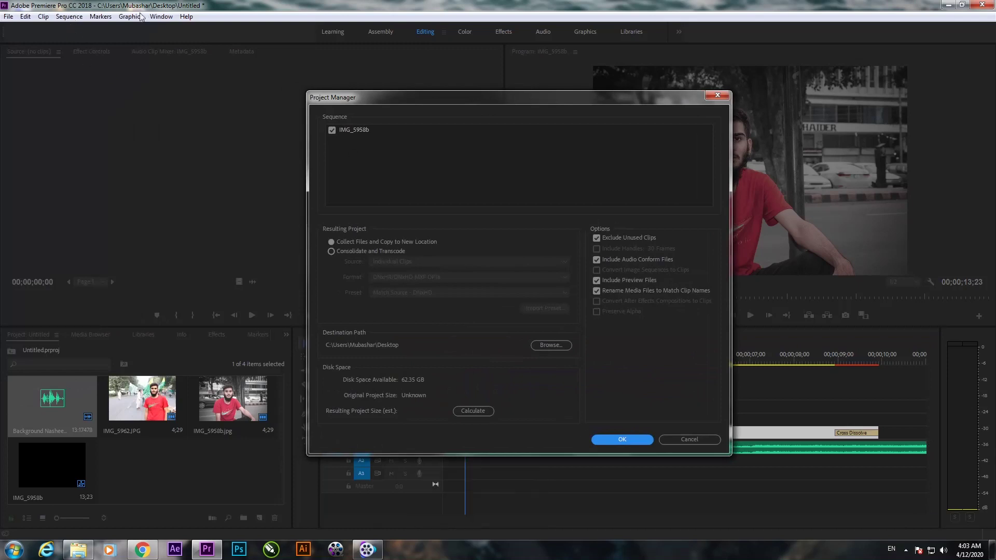
mouse_move(501, 105)
left_mouse_down()
mouse_move(459, 99)
mouse_move(494, 123)
mouse_move(498, 102)
left_mouse_up()
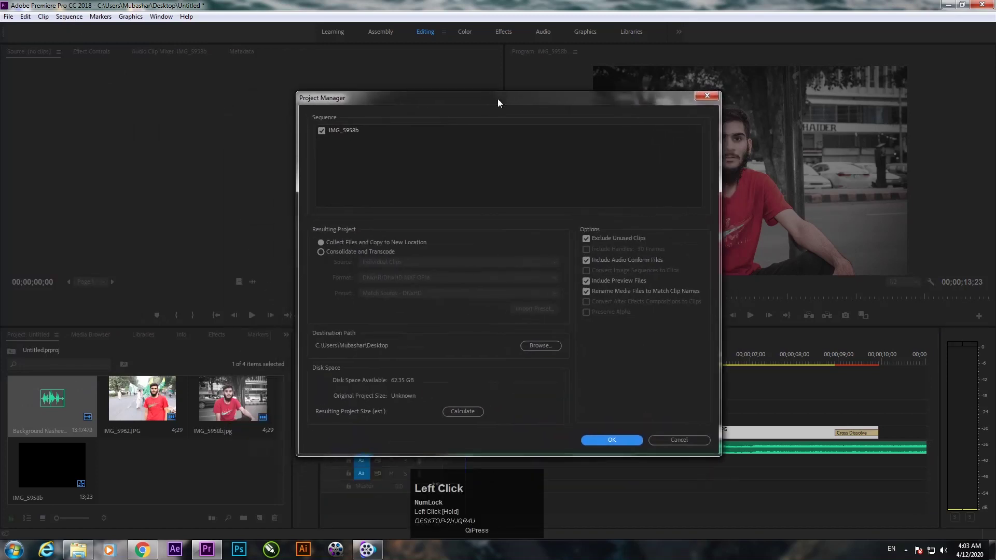
left_click_drag(378, 100, 326, 67)
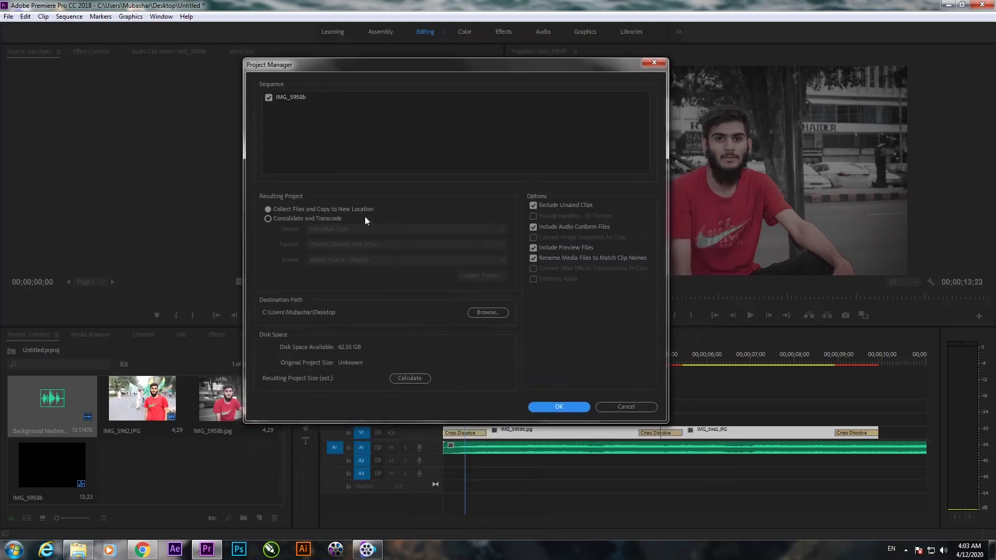
left_click_drag(411, 65, 387, 123)
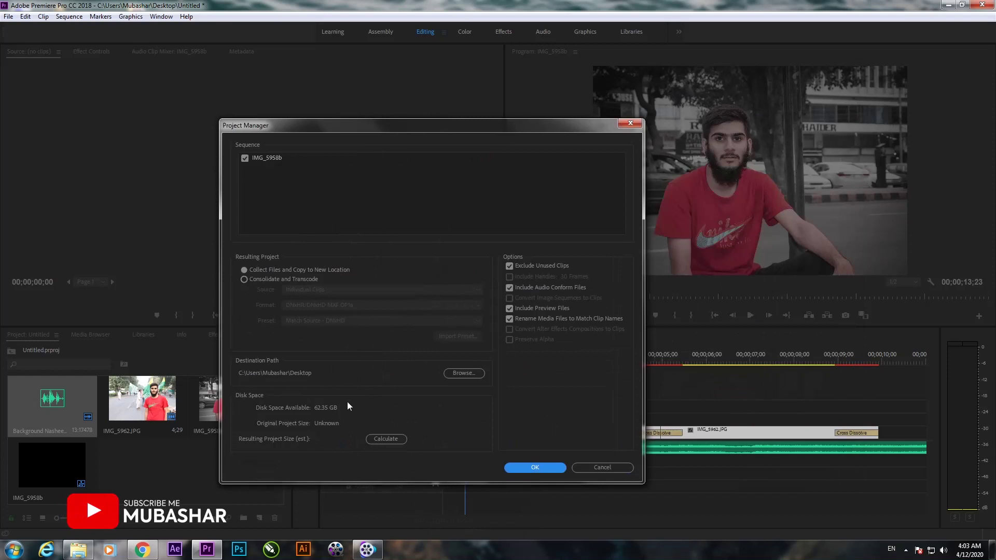
left_click_drag(403, 131, 406, 119)
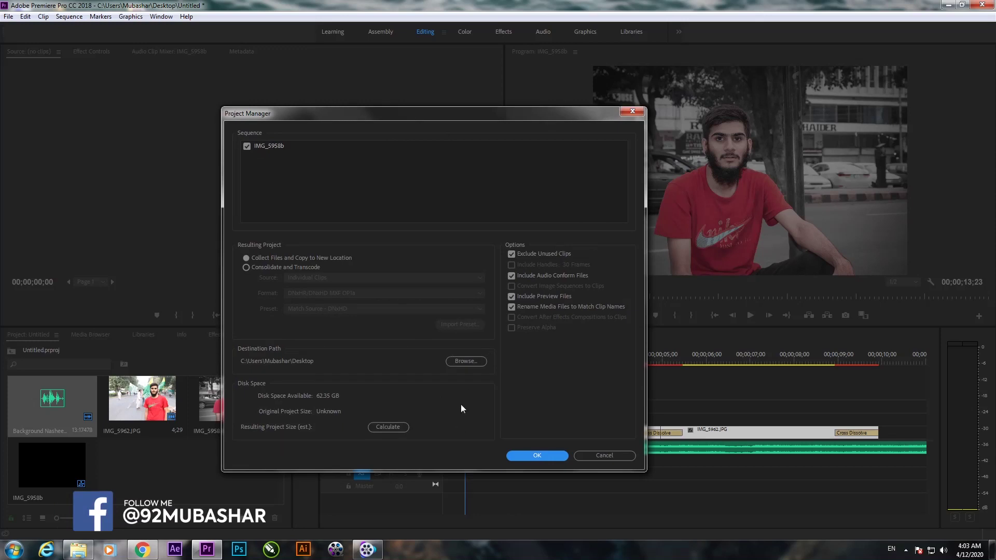
Set the resulting project's destination path to a new folder named M pro created on the Desktop.
left_click(472, 359)
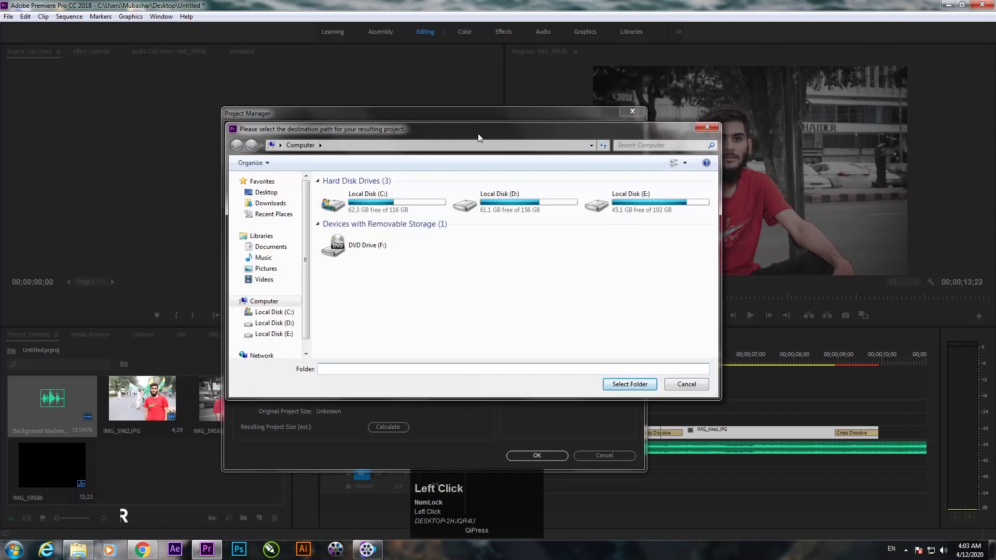
left_click_drag(478, 133, 458, 127)
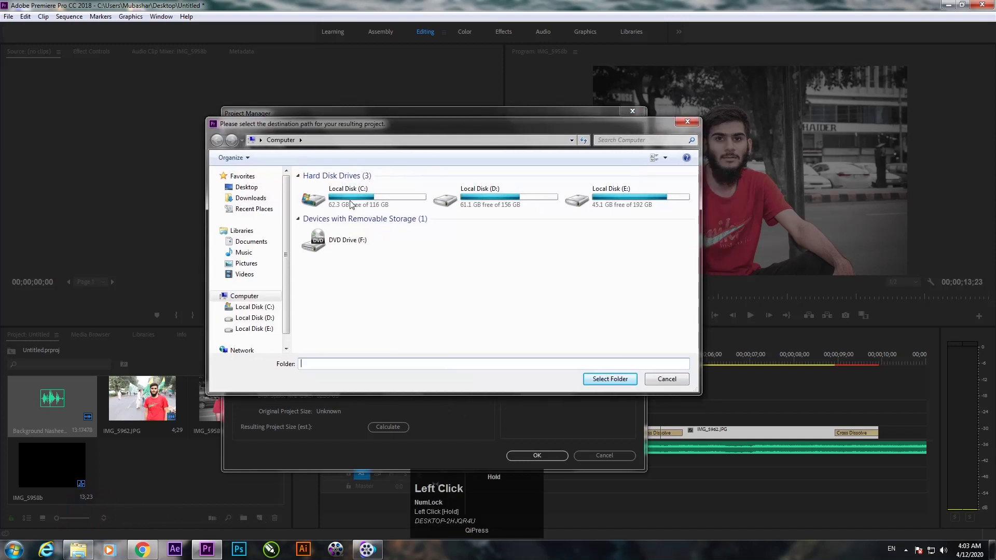
left_click(248, 187)
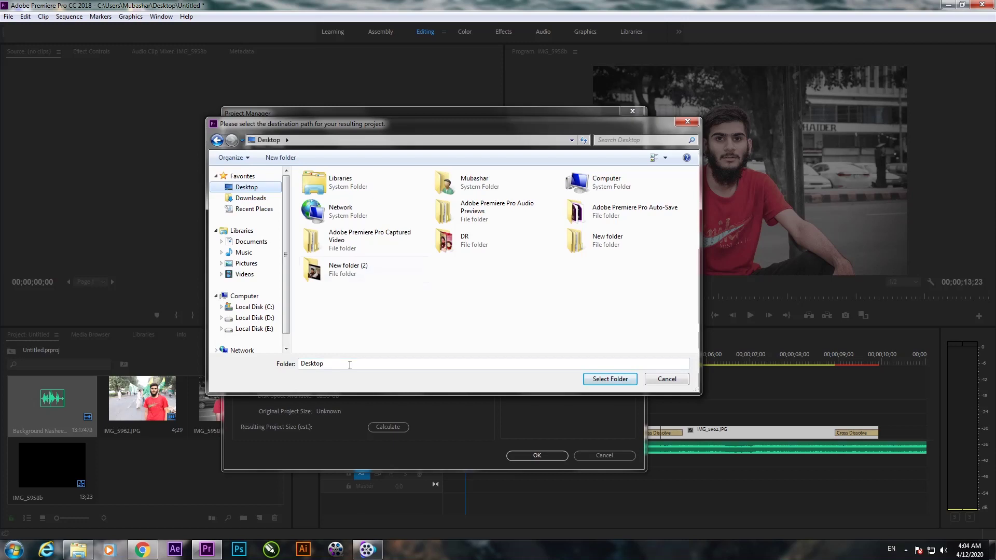
left_click(281, 158)
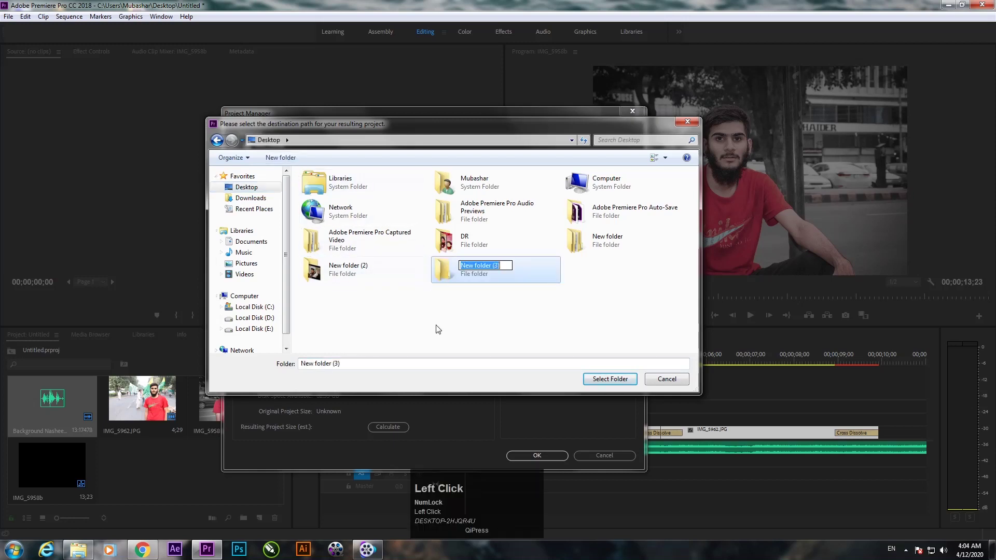
key("shift")
type("M ")
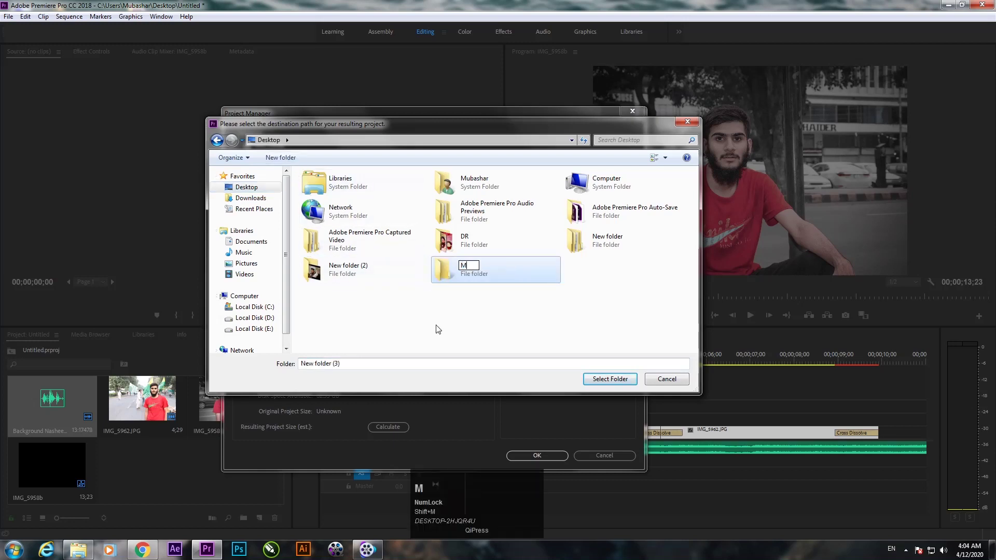
type("peo")
key("BackSpace")
key("BackSpace")
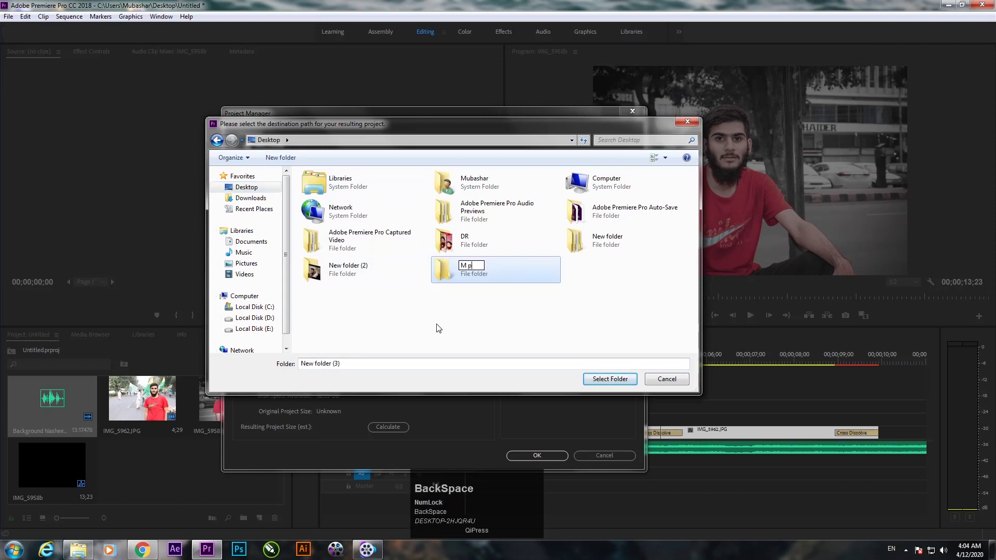
type("ro")
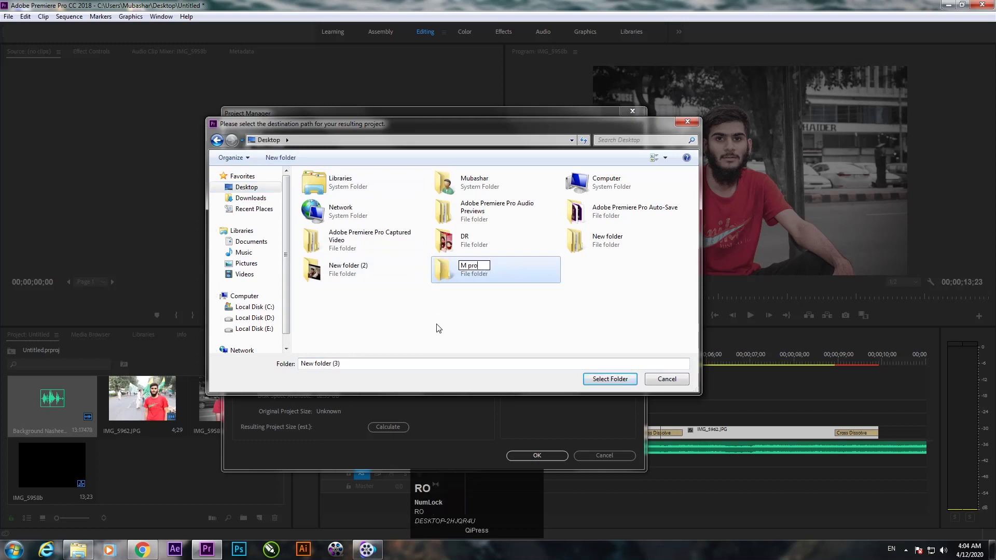
double_click(446, 271)
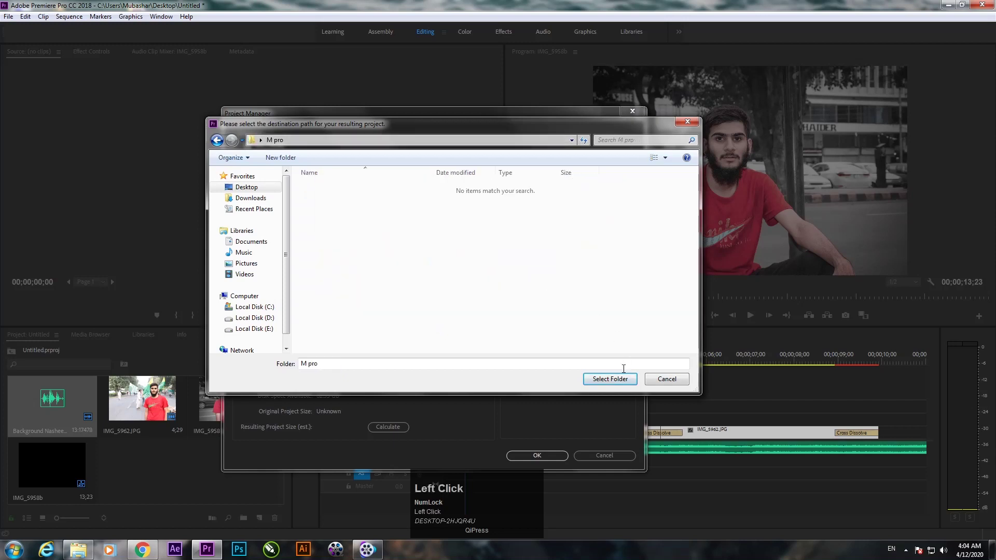
left_click(614, 379)
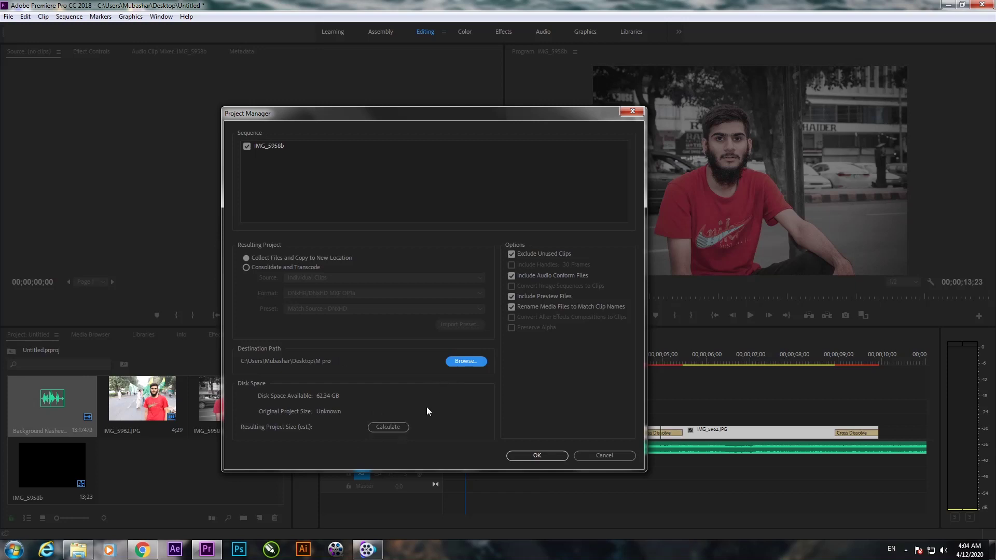
Calculate the resulting project size, then run the file collection and agree to save the project.
left_click(388, 427)
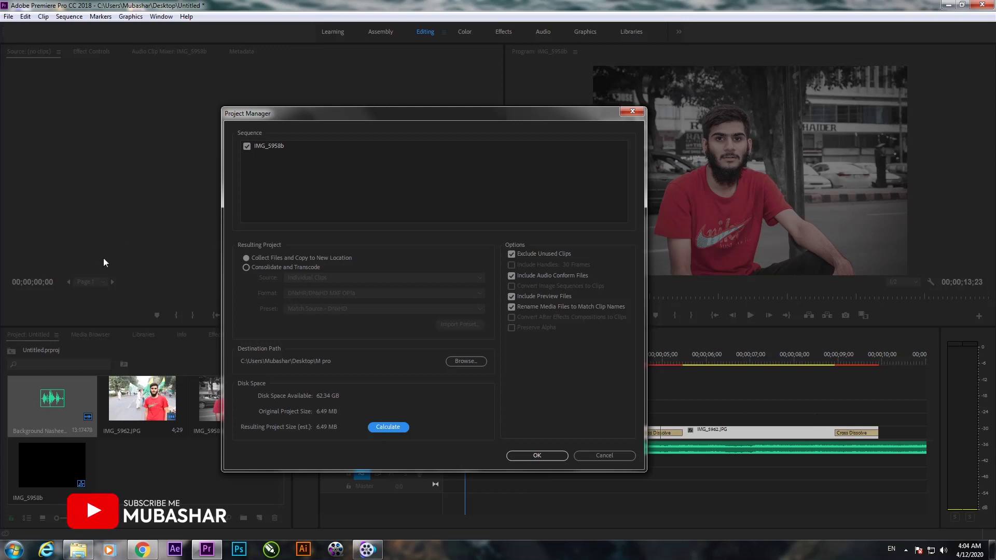
left_click(529, 455)
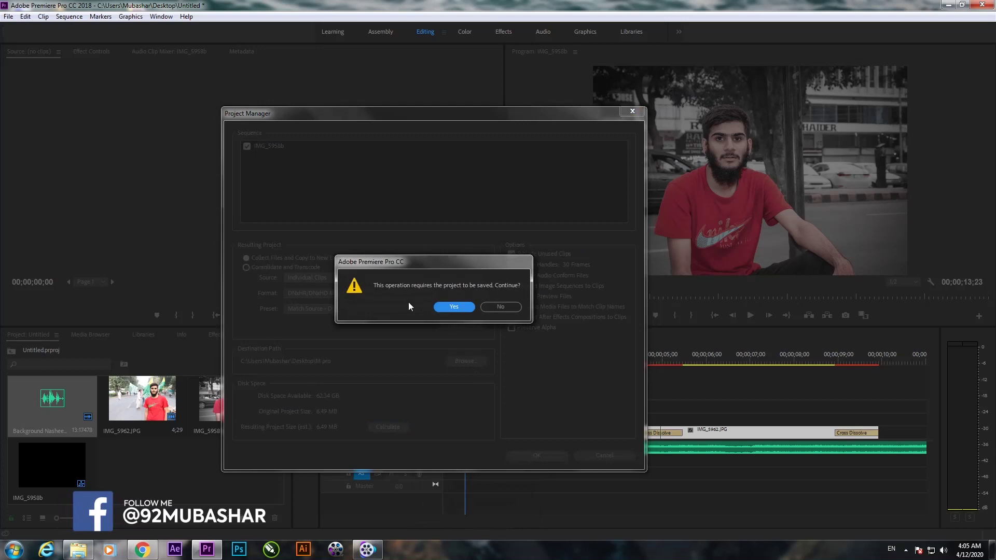
left_click(447, 308)
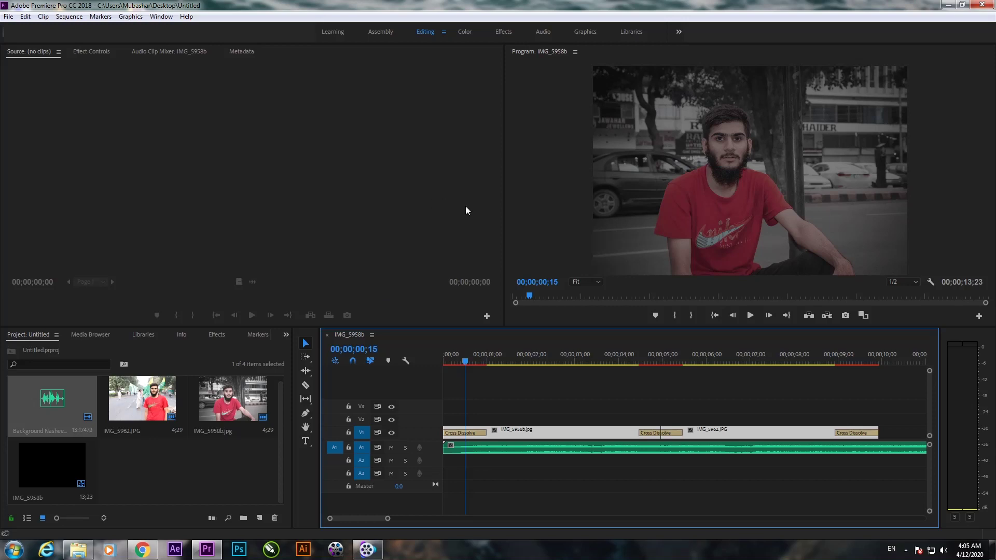
Switch to the Windows desktop, move the M pro folder to an empty area and open it.
left_click(947, 4)
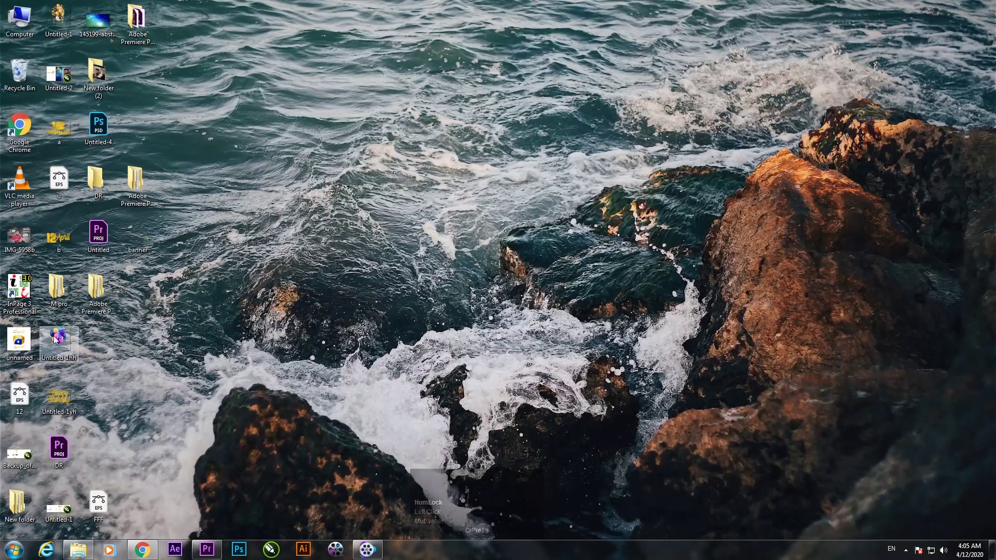
left_click_drag(57, 289, 399, 144)
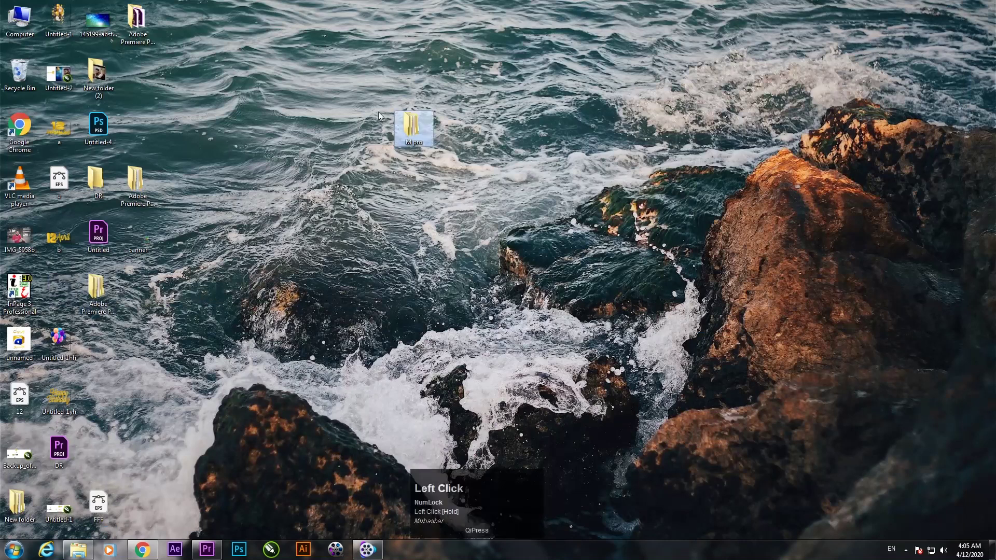
double_click(407, 134)
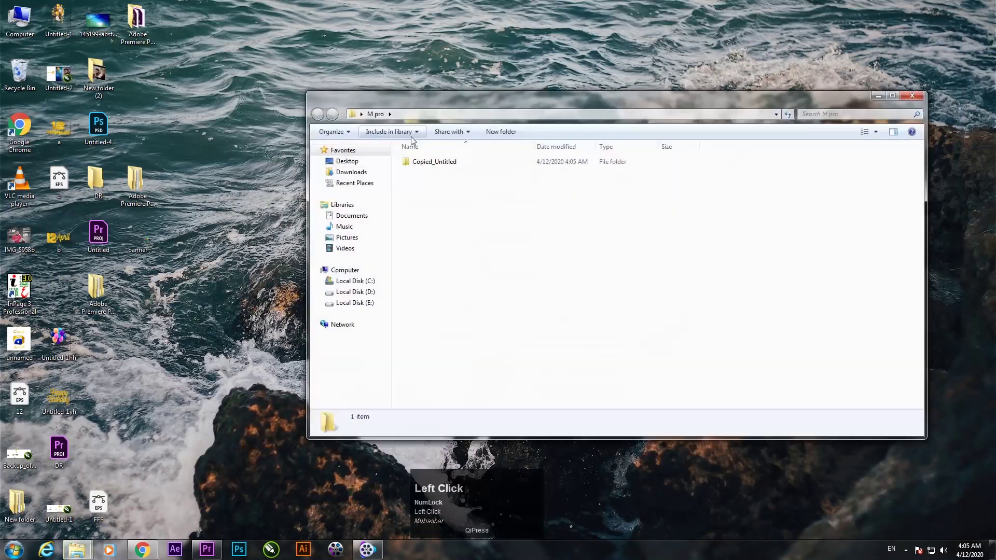
left_click_drag(490, 111, 361, 128)
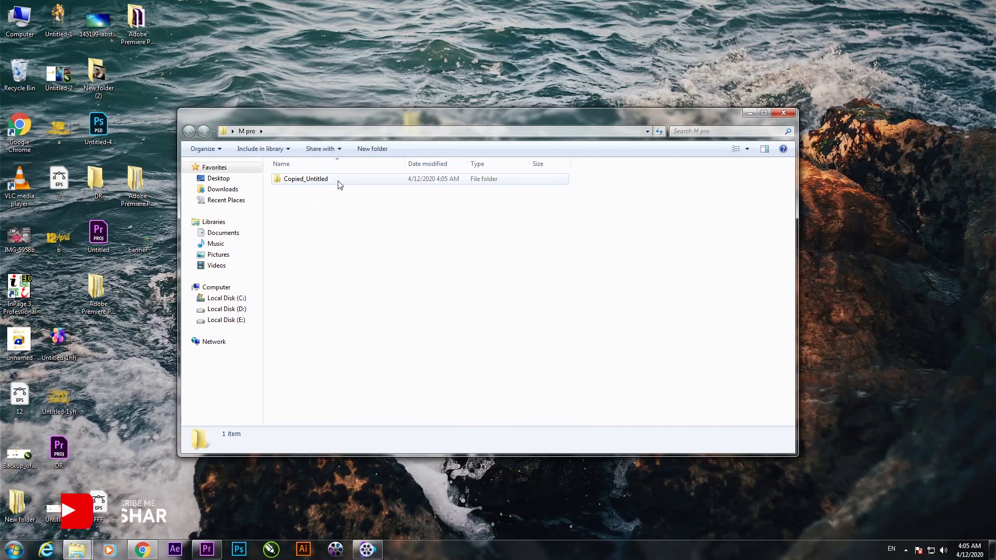
Open the Copied_Untitled folder inside M pro and display the collected files as larger icons.
double_click(338, 184)
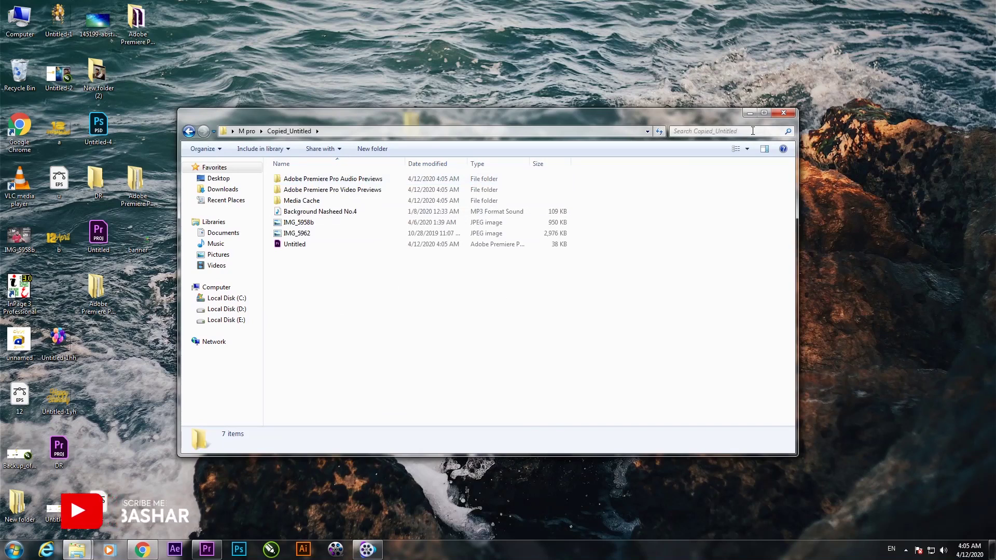
left_click(747, 149)
left_click(776, 76)
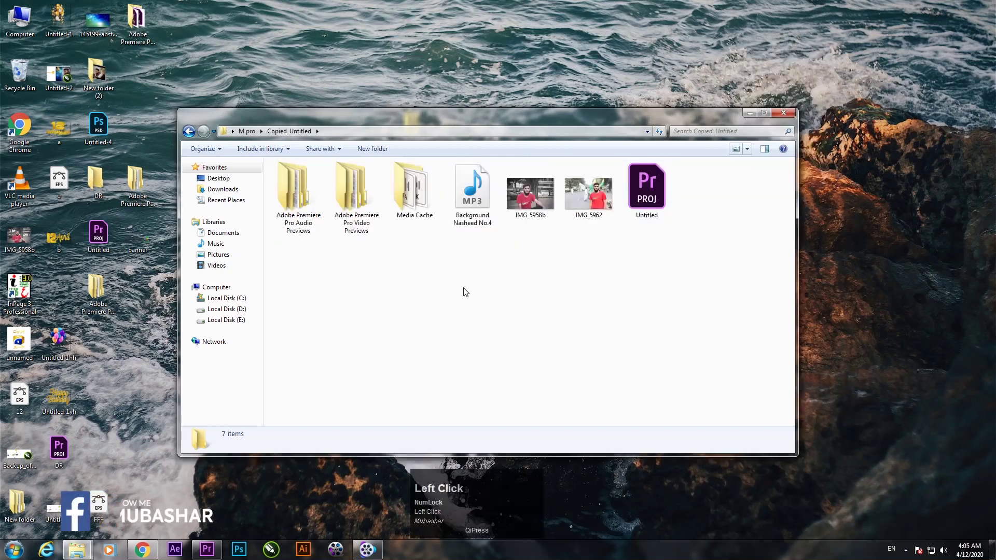
left_click_drag(589, 233, 539, 255)
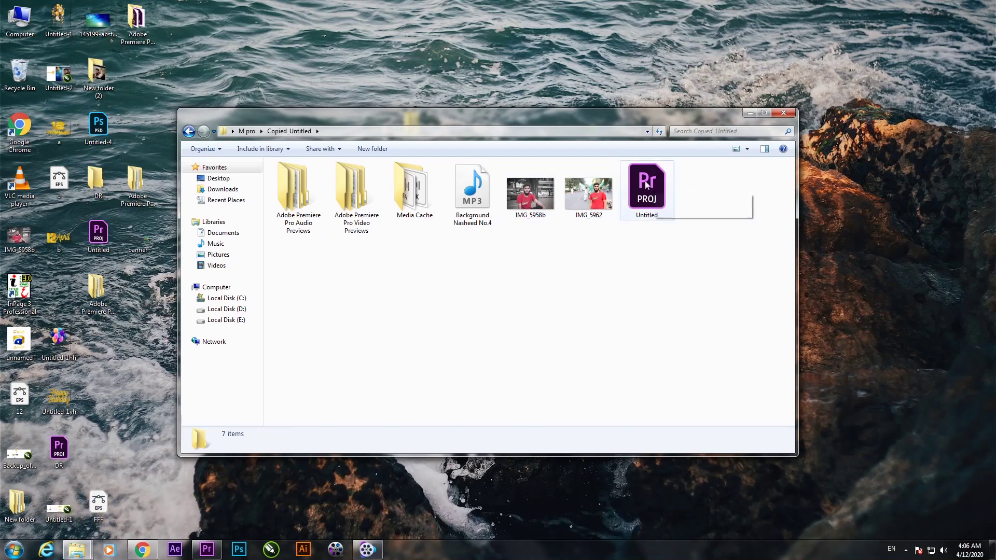
Open the collected Untitled project in Premiere Pro, scrub its sequence to 00;00;06;13 to check the media, and return to the Copied_Untitled folder.
left_click(669, 180)
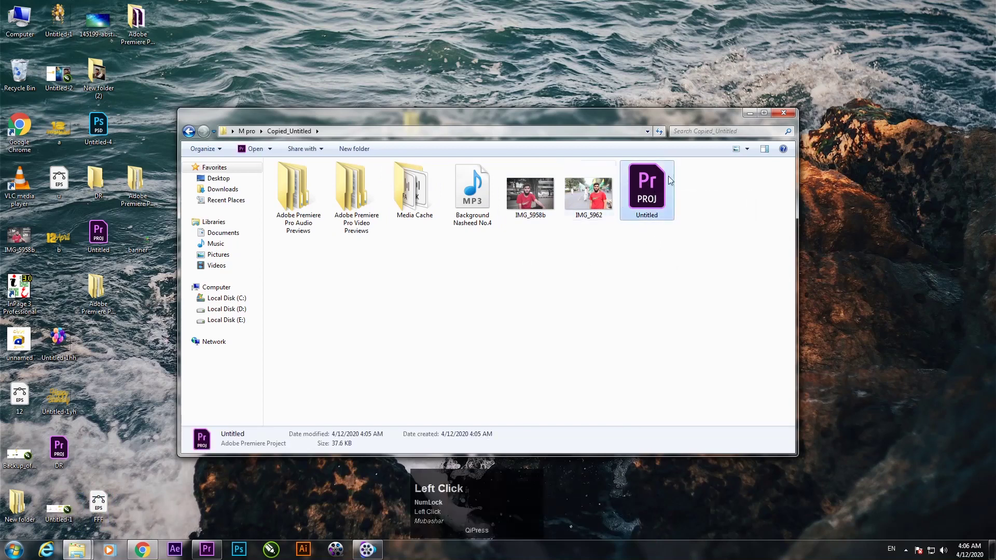
double_click(646, 195)
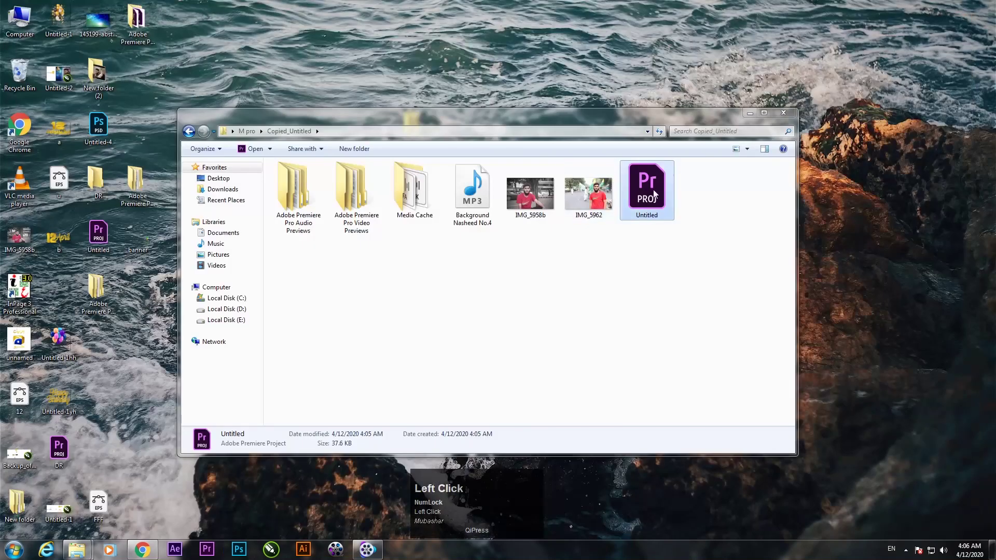
double_click(654, 195)
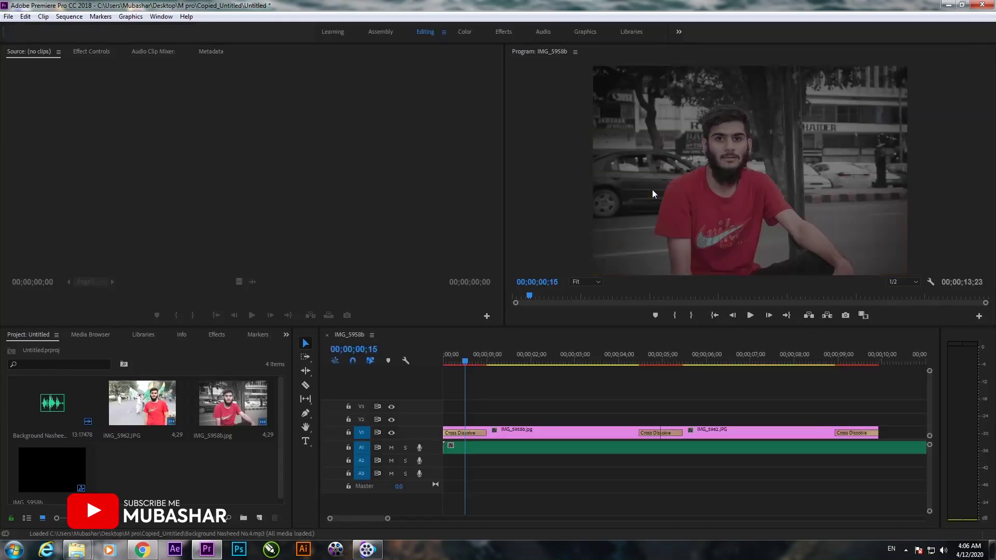
left_click_drag(462, 362, 727, 387)
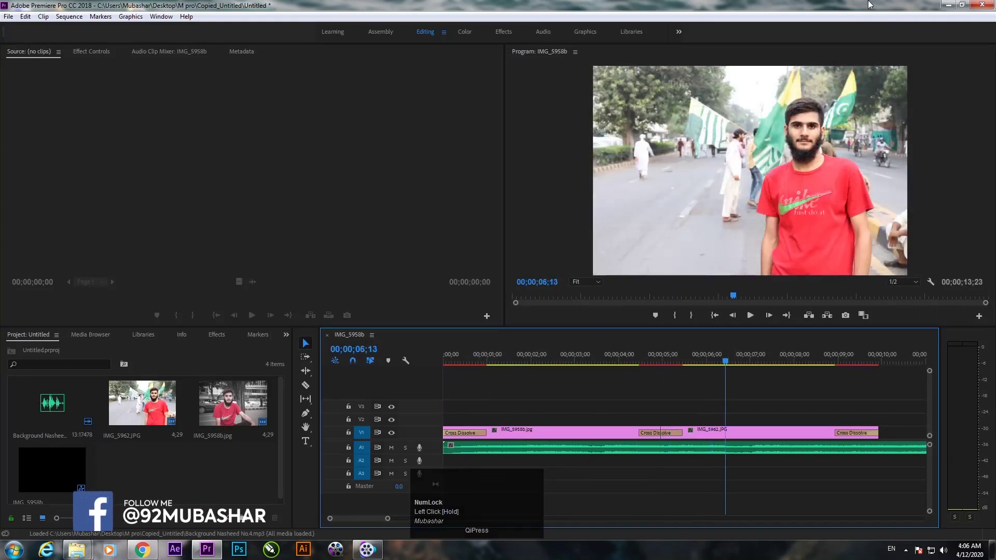
left_click(948, 4)
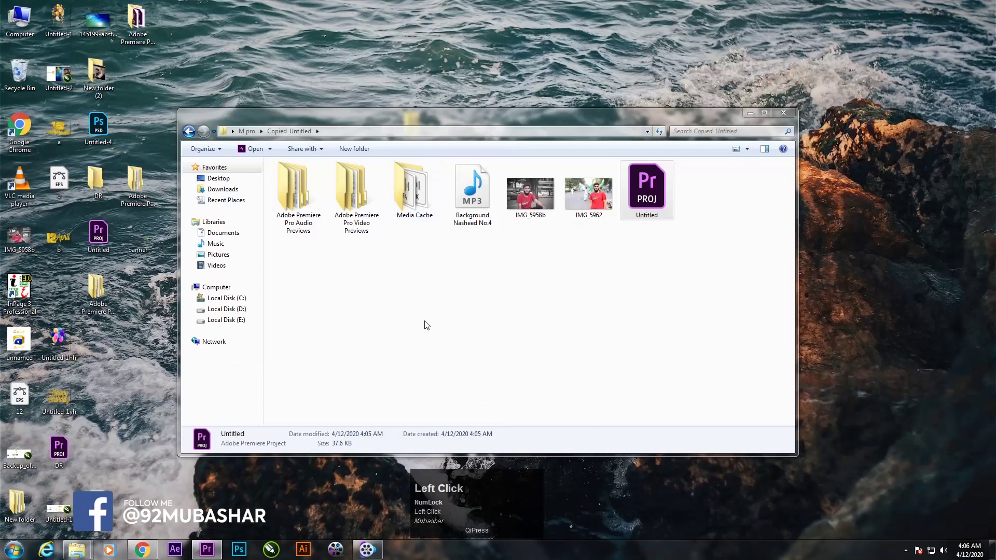